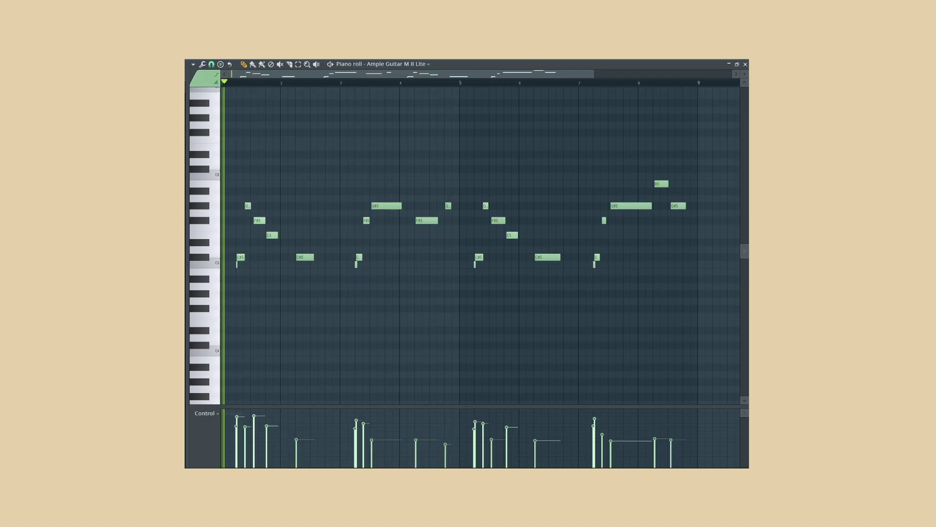
# Step: Play back the Ample Guitar M II Lite melody with the arrangement past bar 17
pyautogui.press('space')
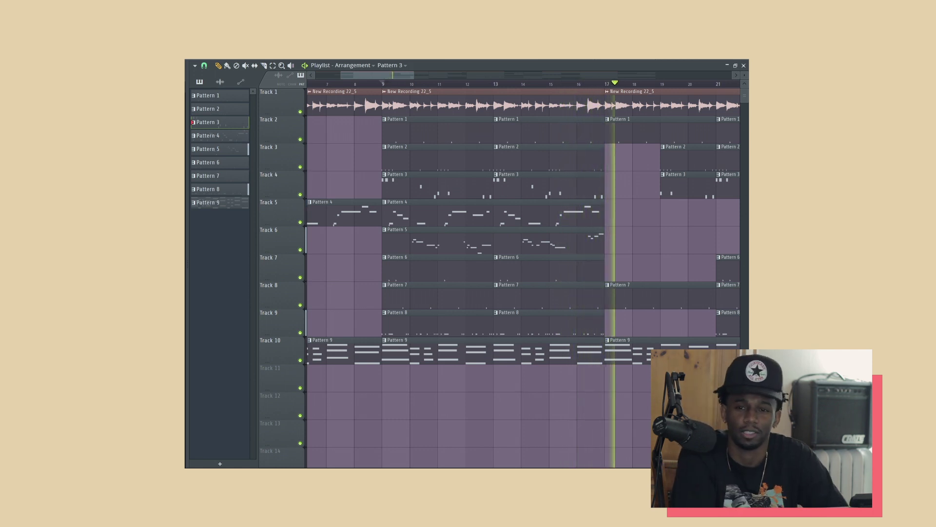
pyautogui.keyDown('ctrl'); pyautogui.scroll(-2, 730, 417); pyautogui.keyUp('ctrl')
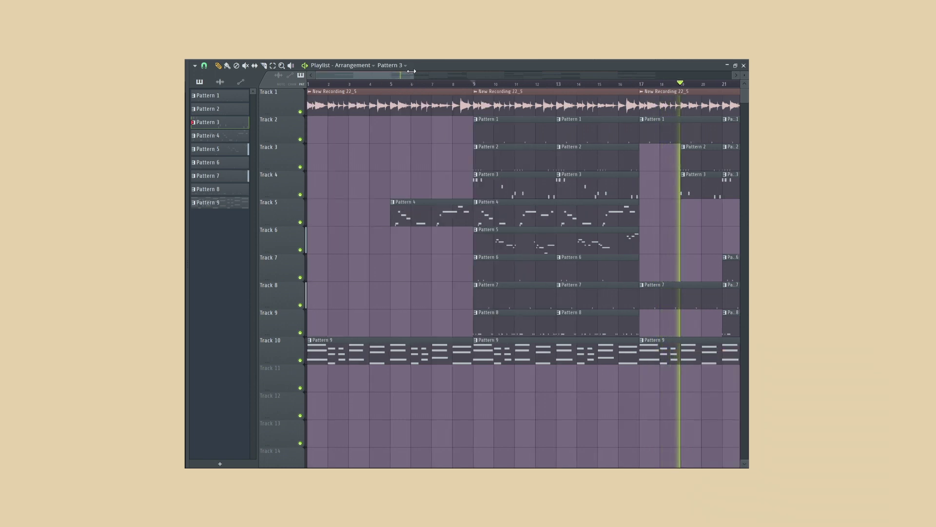
pyautogui.moveTo(412, 71); pyautogui.dragTo(502, 70)
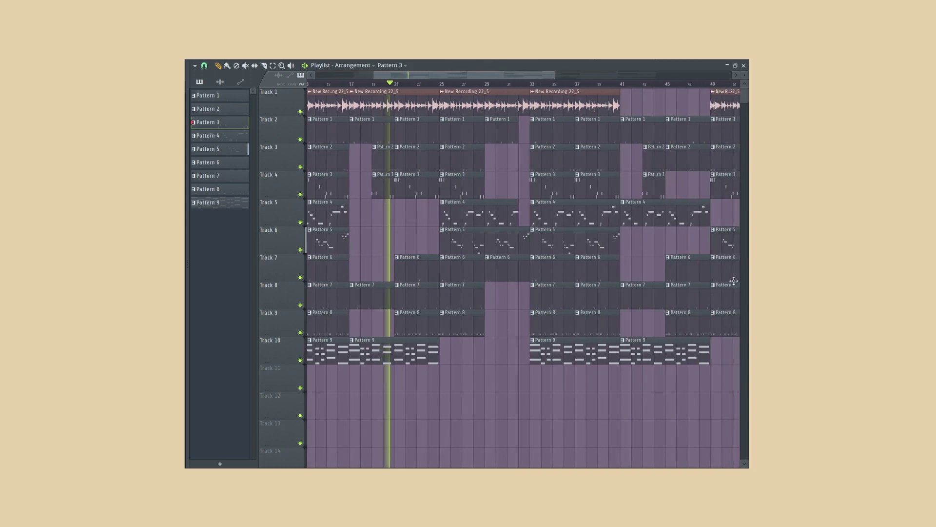